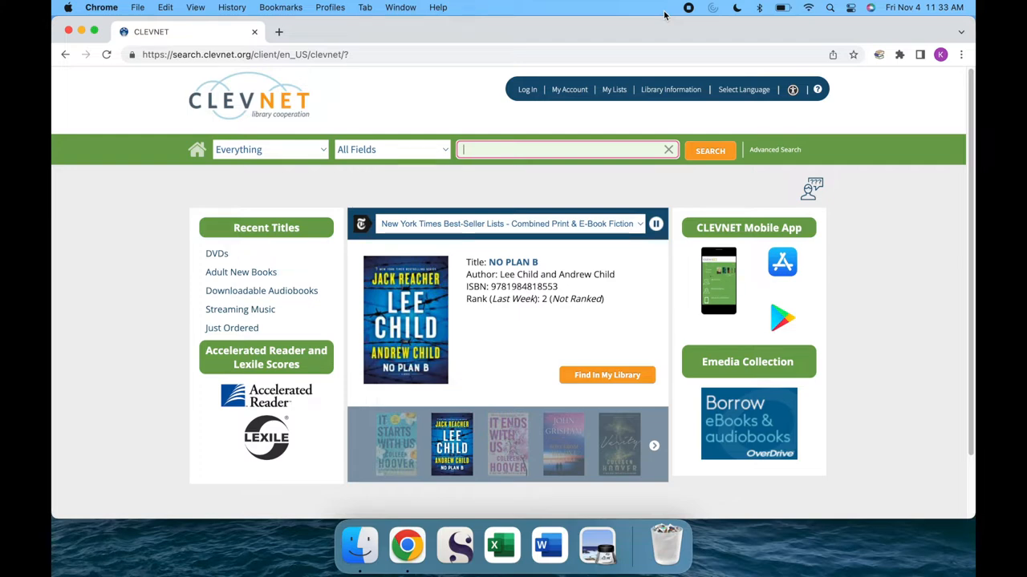
Log in with the library card number and PIN, fixing the wrong last digit after 'Login failed'.
{"action": "left_click", "coordinate": [527, 89]}
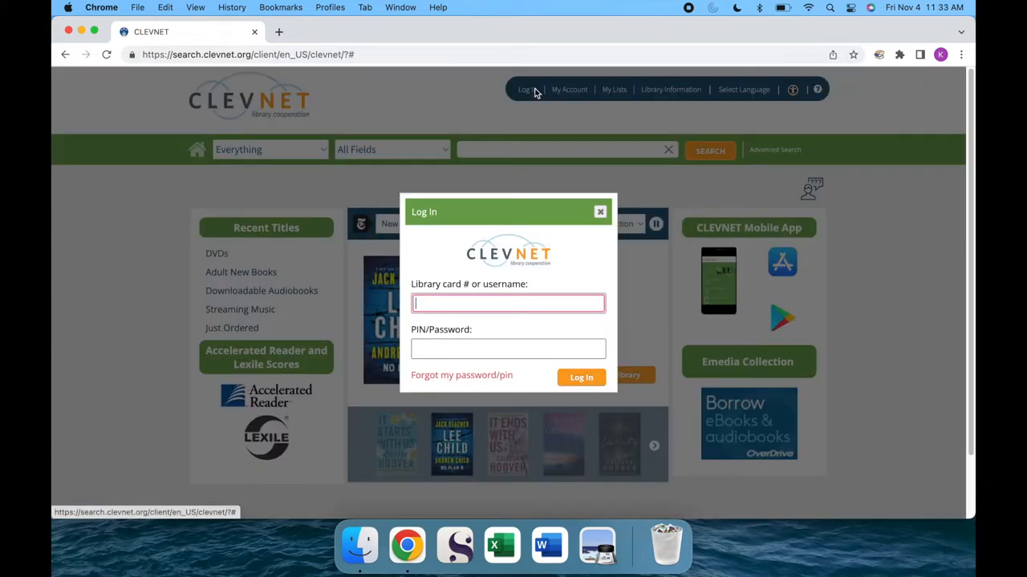
{"action": "type", "text": "280822"}
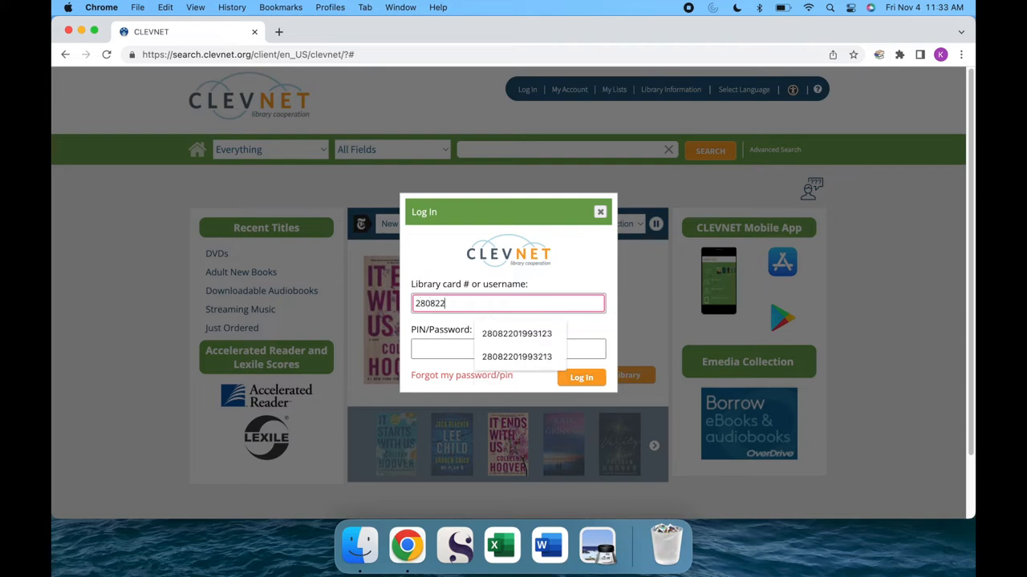
{"action": "type", "text": "0199312"}
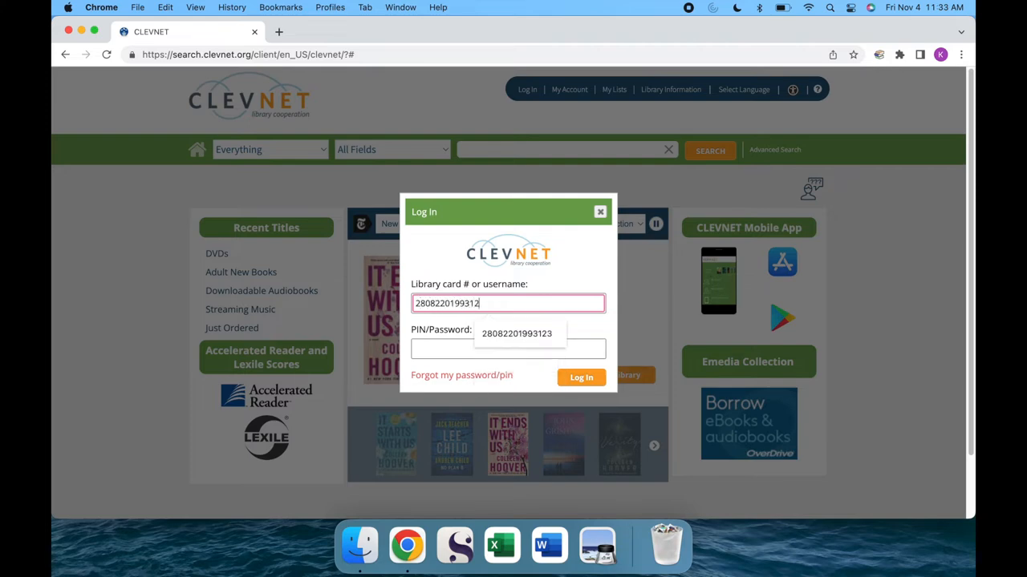
{"action": "type", "text": "3"}
{"action": "key", "text": "Tab"}
{"action": "type", "text": "····"}
{"action": "key", "text": "Return"}
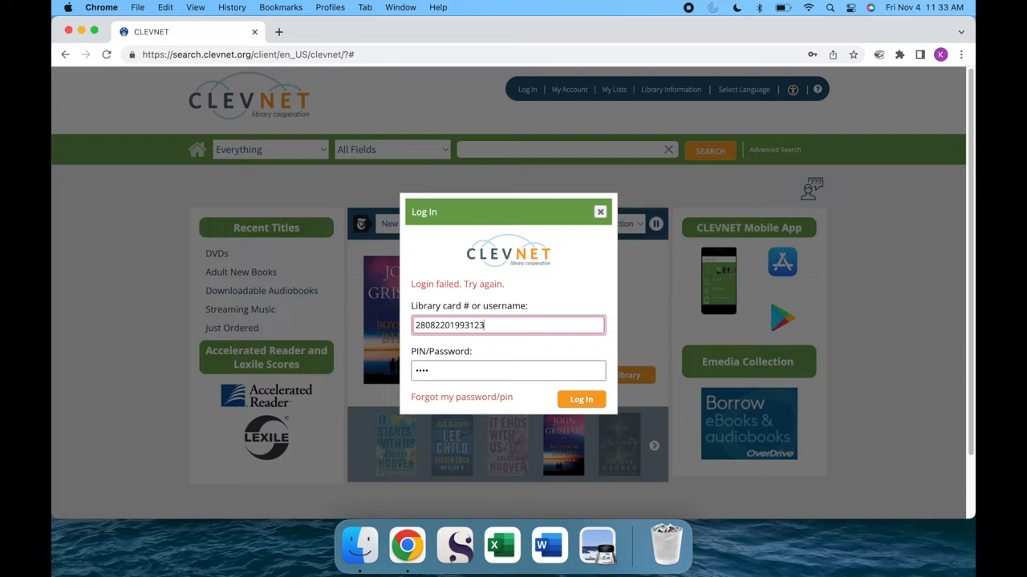
{"action": "key", "text": "BackSpace"}
{"action": "type", "text": "4"}
{"action": "key", "text": "Return"}
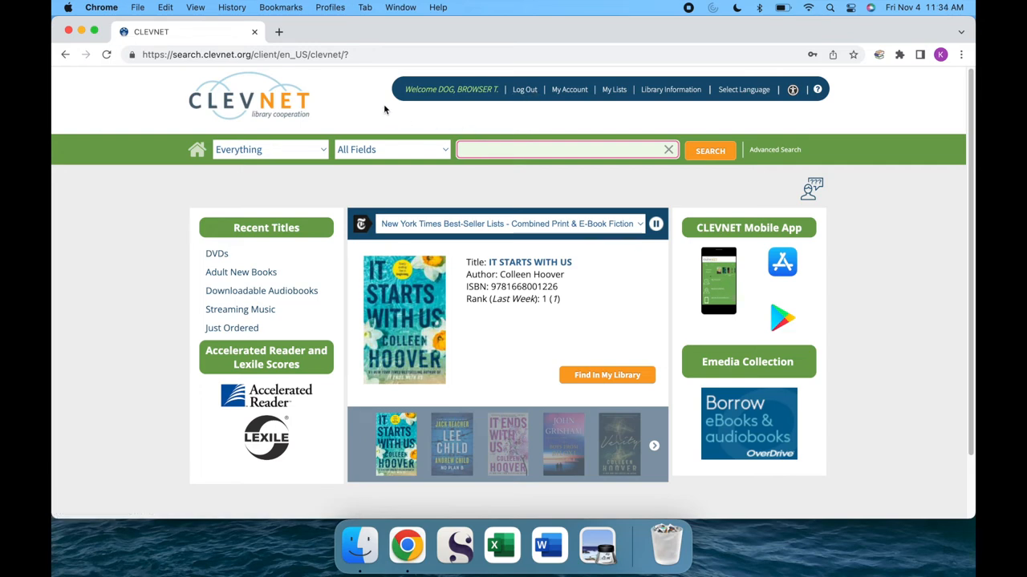
{"action": "left_click", "coordinate": [567, 90]}
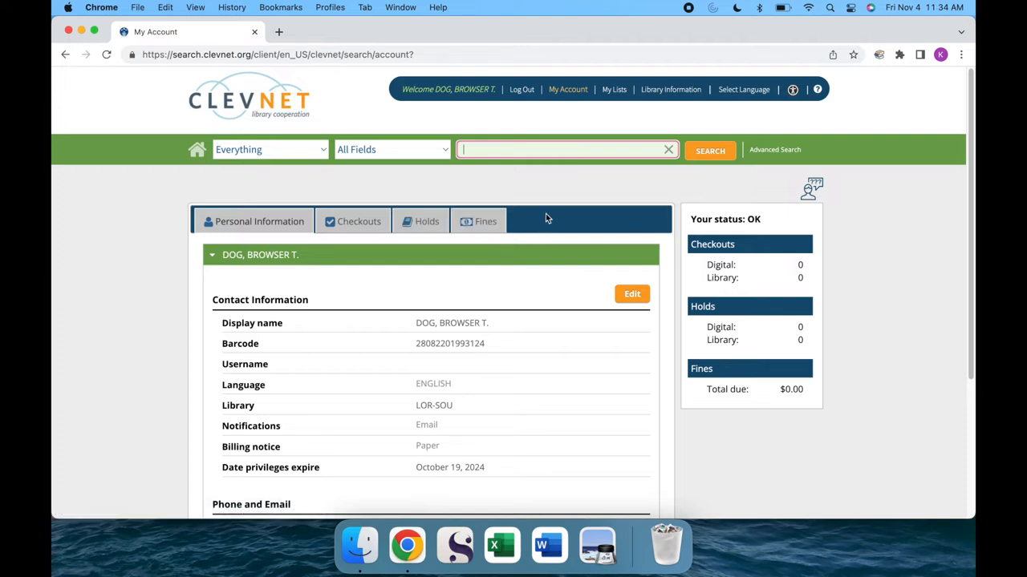
Reach the Personal Information tab and make the contact information editable.
{"action": "left_click", "coordinate": [279, 223]}
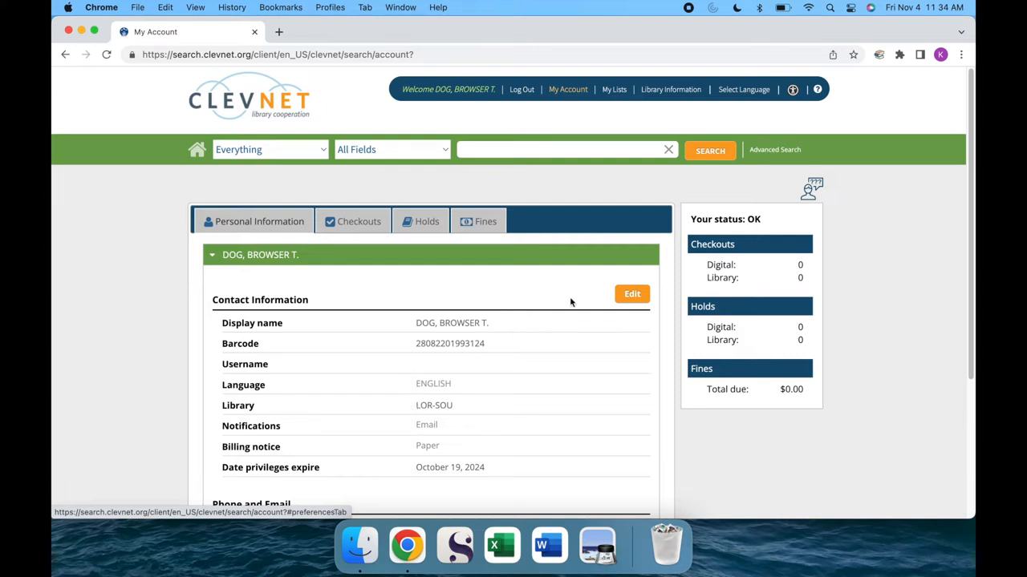
{"action": "left_click", "coordinate": [632, 294]}
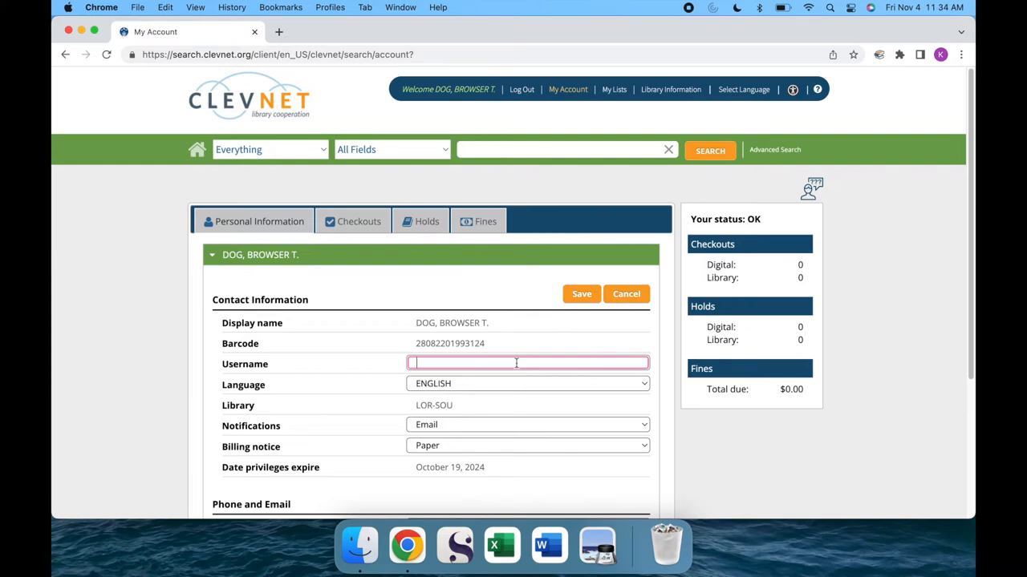
{"action": "type", "text": "browsertdog"}
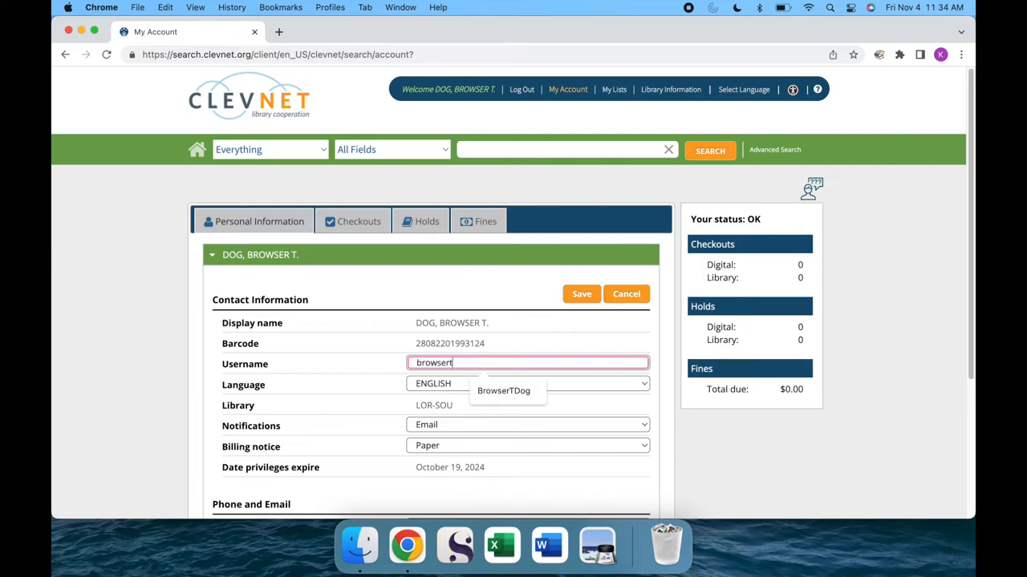
Save 'browsertdog' as the account username and confirm the Username change.
{"action": "left_click", "coordinate": [581, 293]}
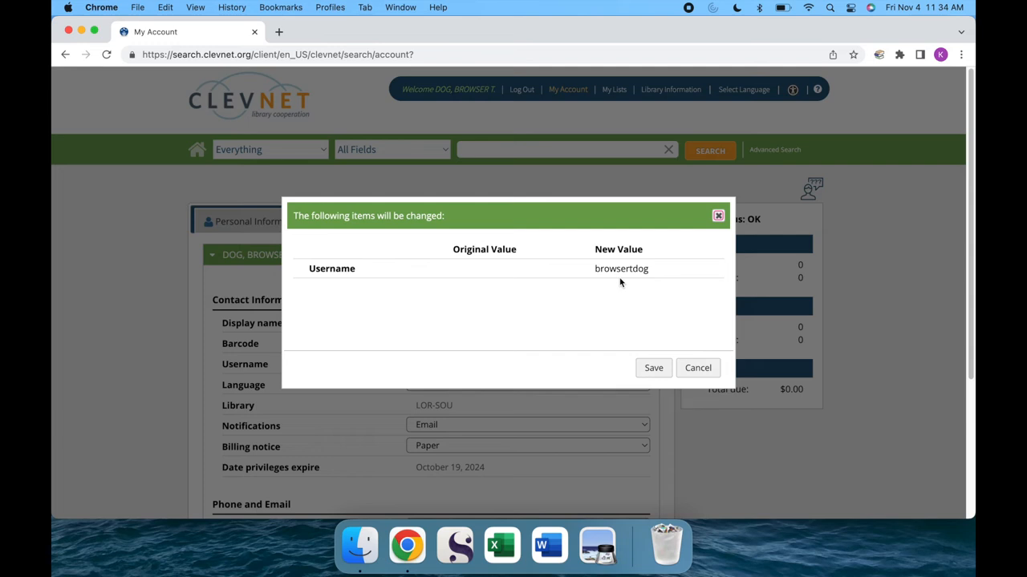
{"action": "left_click", "coordinate": [649, 368]}
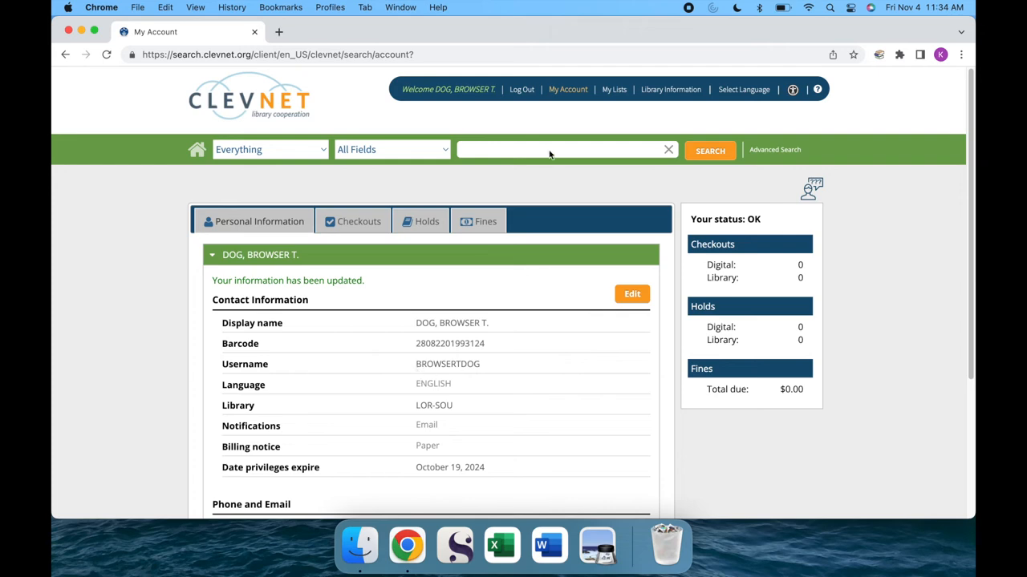
Log out of the account, returning to the catalog home page.
{"action": "left_click", "coordinate": [523, 90]}
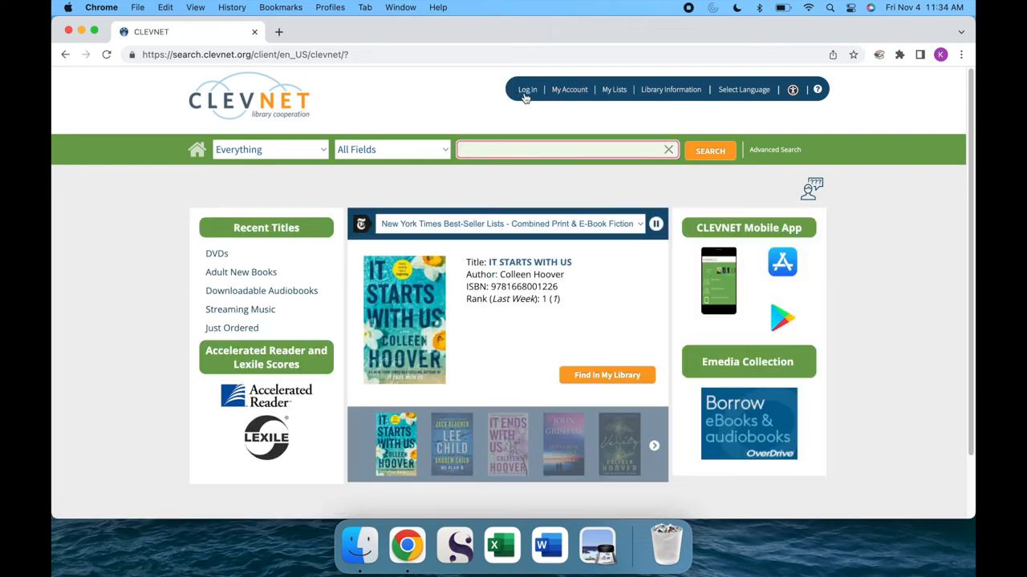
{"action": "left_click", "coordinate": [527, 90]}
{"action": "type", "text": "b"}
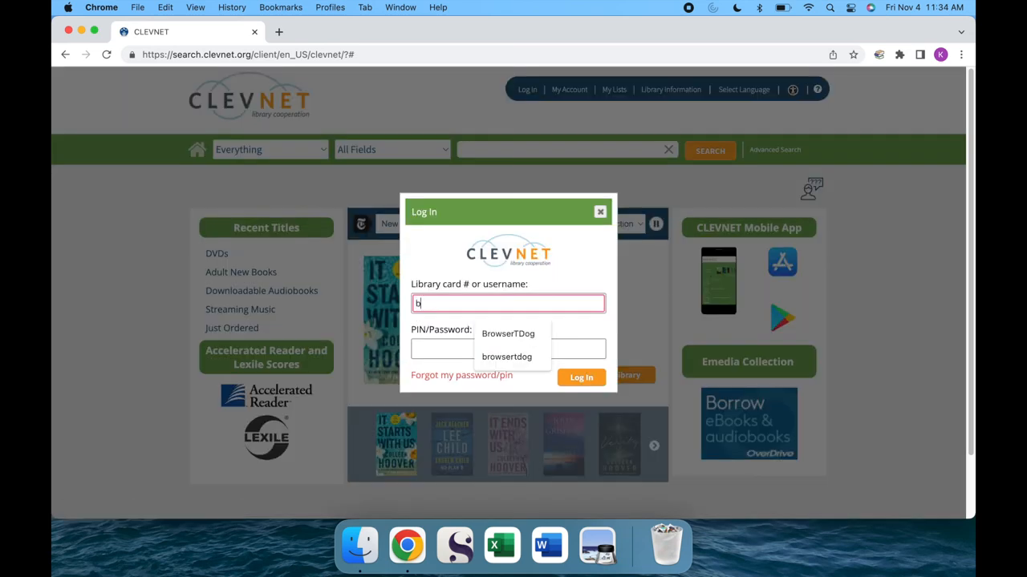
{"action": "type", "text": "rowsertdog"}
{"action": "key", "text": "Tab"}
{"action": "type", "text": "••••"}
{"action": "key", "text": "Return"}
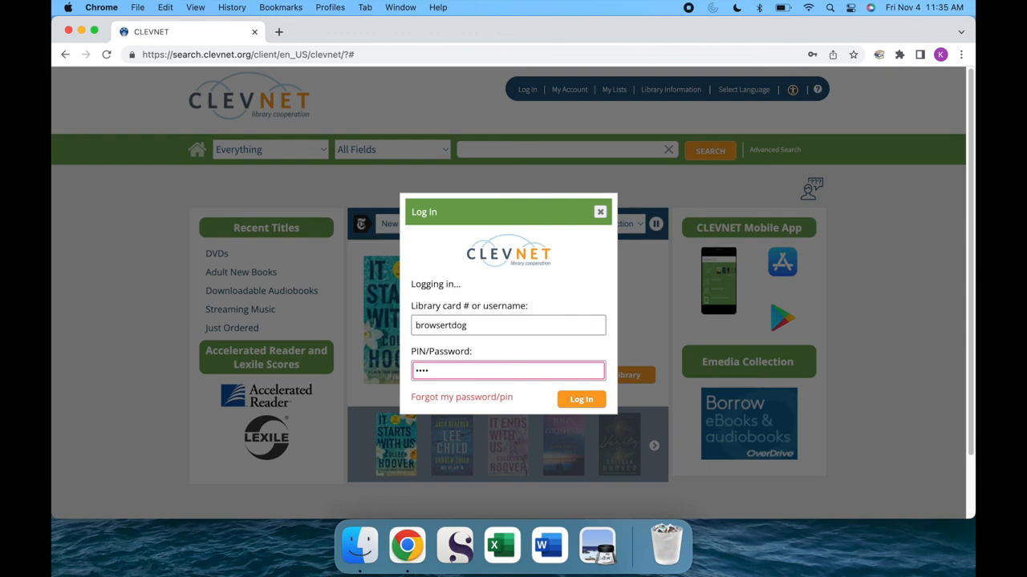